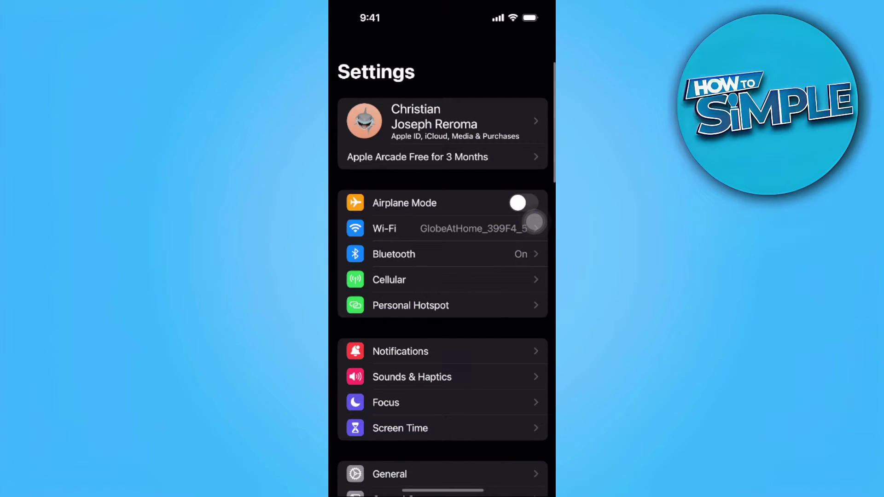
{"action": "scroll", "coordinate": [534, 130], "scroll_direction": "down", "scroll_amount": 5}
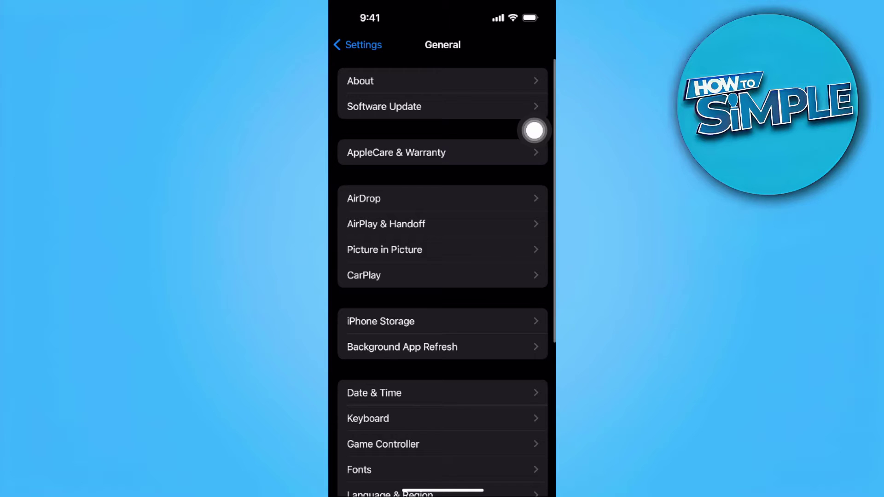
{"action": "scroll", "coordinate": [535, 130], "scroll_direction": "down", "scroll_amount": 1}
{"action": "scroll", "coordinate": [535, 130], "scroll_direction": "down", "scroll_amount": 3}
{"action": "scroll", "coordinate": [535, 130], "scroll_direction": "down", "scroll_amount": 3}
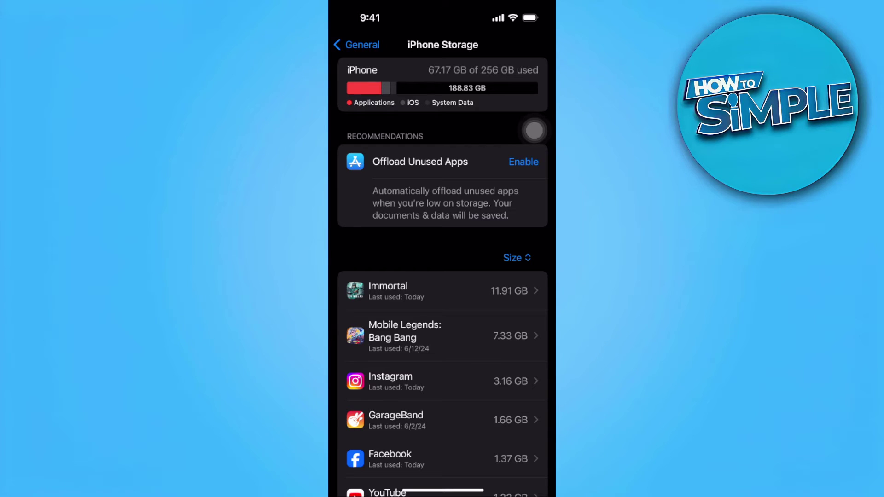
{"action": "scroll", "coordinate": [534, 131], "scroll_direction": "down", "scroll_amount": 1}
{"action": "scroll", "coordinate": [534, 130], "scroll_direction": "down", "scroll_amount": 3}
{"action": "scroll", "coordinate": [534, 130], "scroll_direction": "down", "scroll_amount": 4}
{"action": "scroll", "coordinate": [534, 130], "scroll_direction": "down", "scroll_amount": 5}
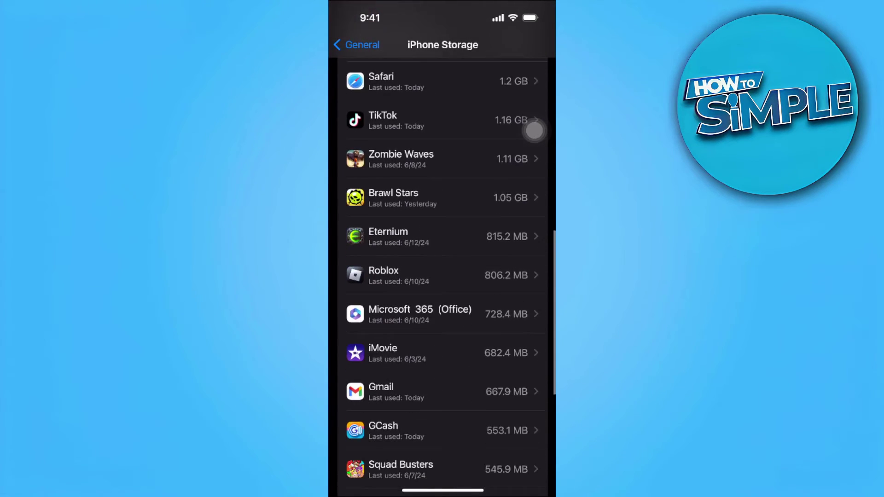
{"action": "scroll", "coordinate": [533, 131], "scroll_direction": "down", "scroll_amount": 5}
{"action": "scroll", "coordinate": [534, 130], "scroll_direction": "down", "scroll_amount": 1}
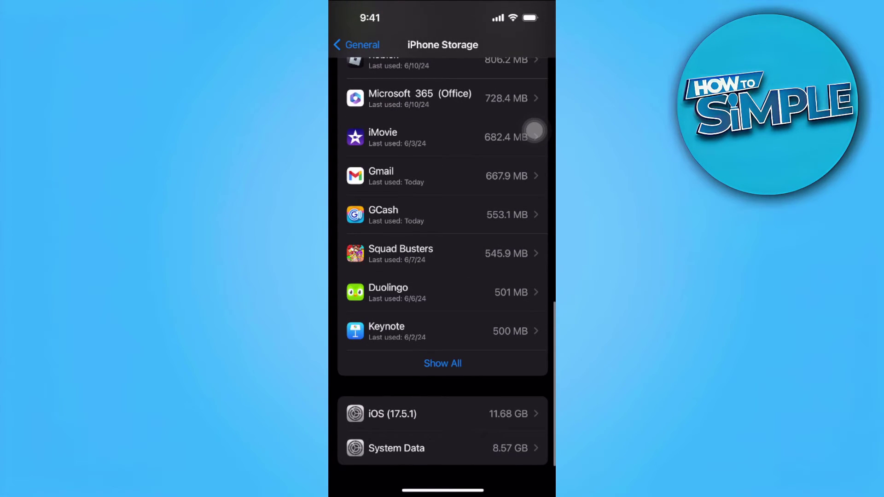
{"action": "scroll", "coordinate": [534, 129], "scroll_direction": "down", "scroll_amount": 4}
{"action": "scroll", "coordinate": [534, 130], "scroll_direction": "down", "scroll_amount": 5}
{"action": "scroll", "coordinate": [534, 130], "scroll_direction": "down", "scroll_amount": 5}
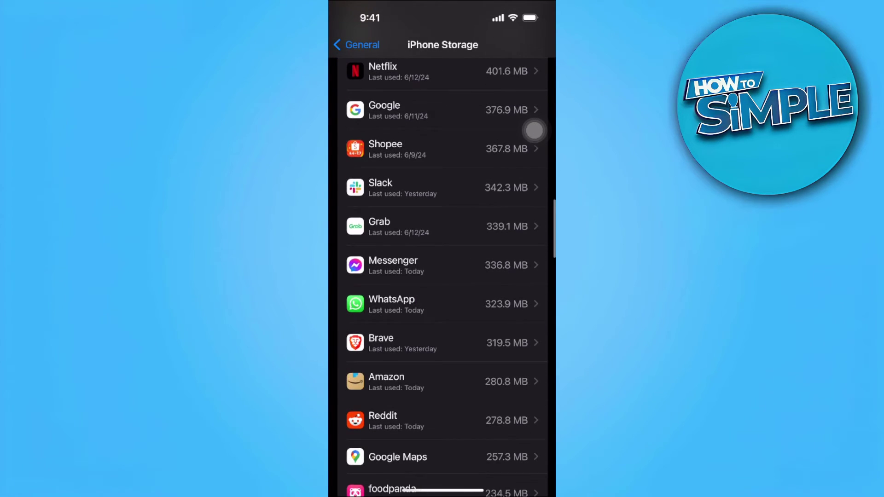
Open Messenger's storage detail page from the installed apps list.
{"action": "left_click", "coordinate": [392, 264]}
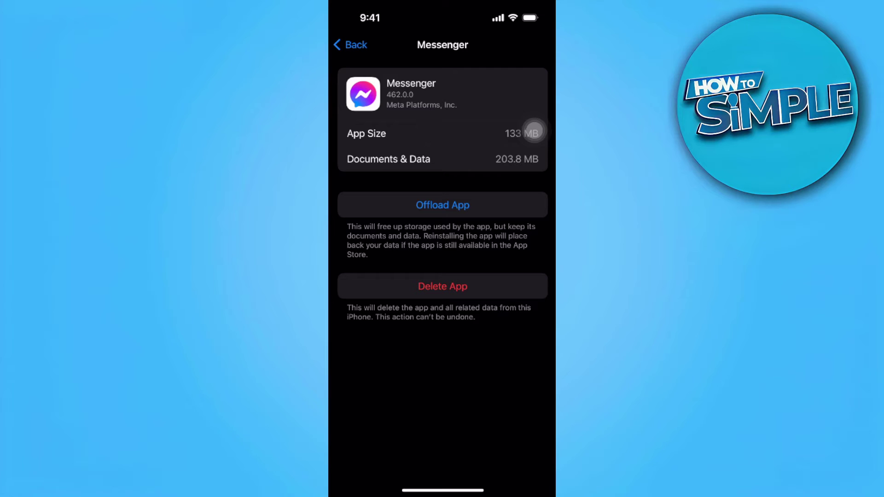
Offload Messenger, keeping its documents and data.
{"action": "left_click", "coordinate": [442, 205]}
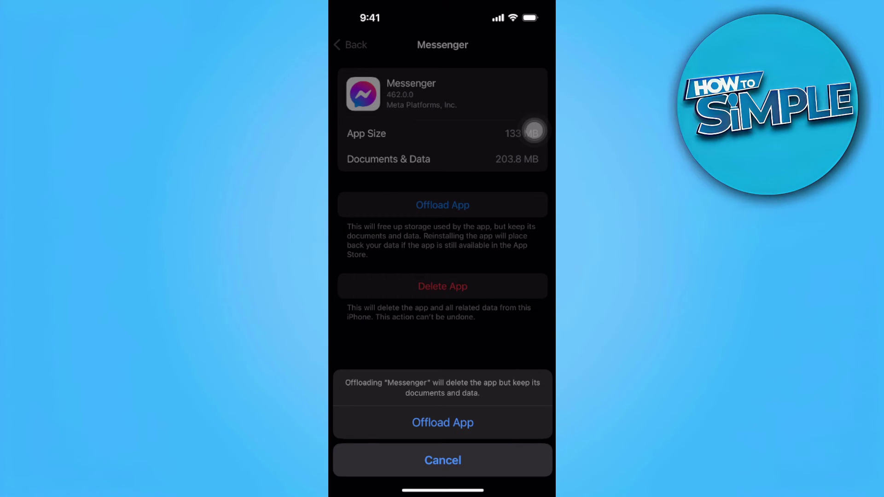
{"action": "left_click", "coordinate": [442, 422]}
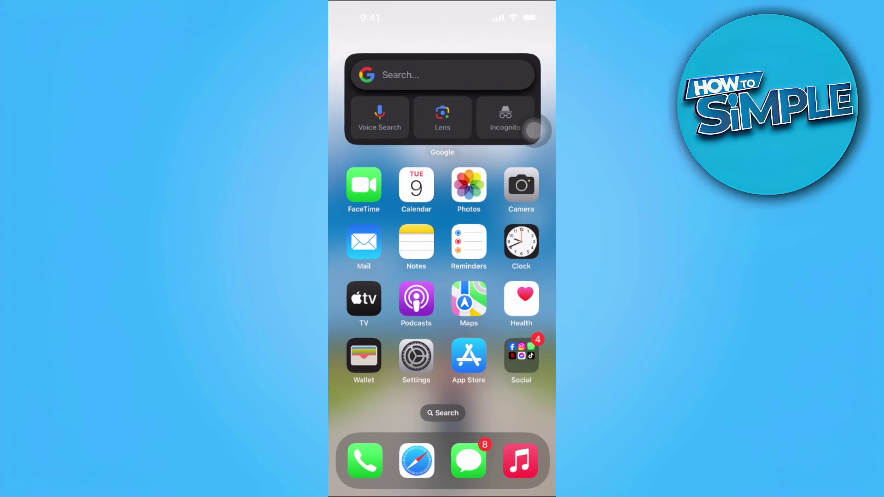
Launch the App Store from the Home Screen.
{"action": "left_click", "coordinate": [469, 353]}
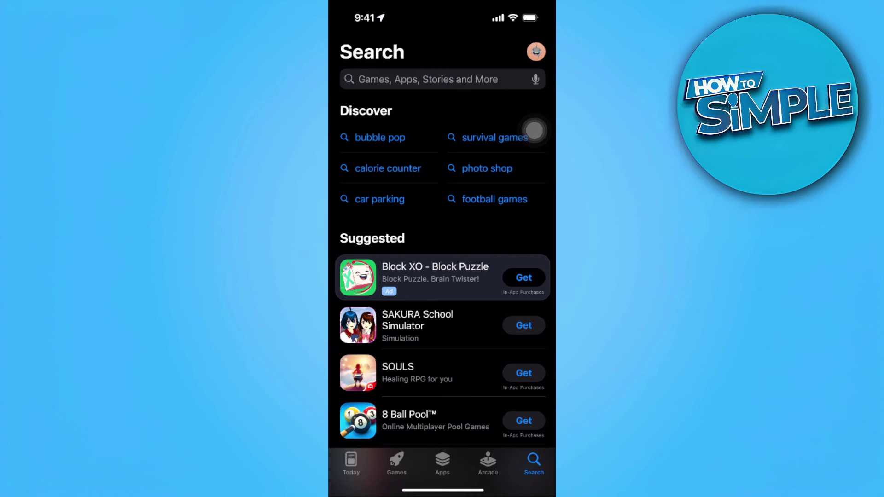
Search the App Store for 'messenger' to list Messenger with its re-download option.
{"action": "left_click", "coordinate": [442, 78]}
{"action": "type", "text": "mess"}
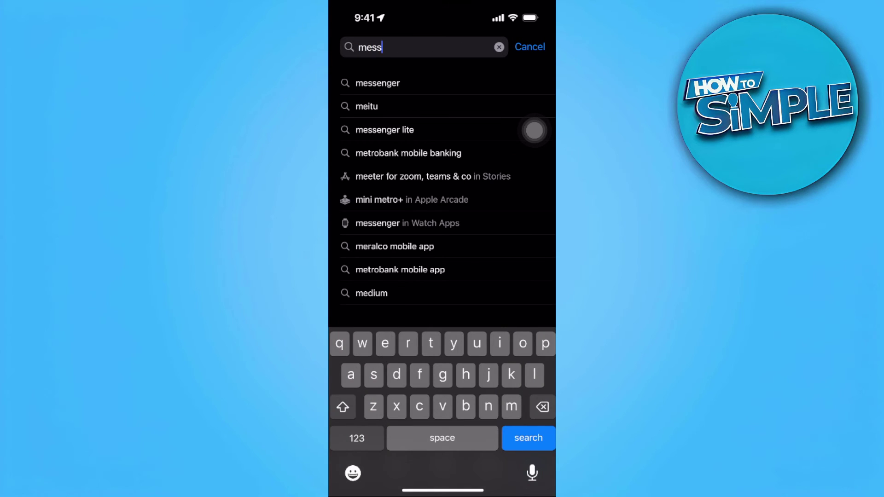
{"action": "left_click", "coordinate": [534, 130]}
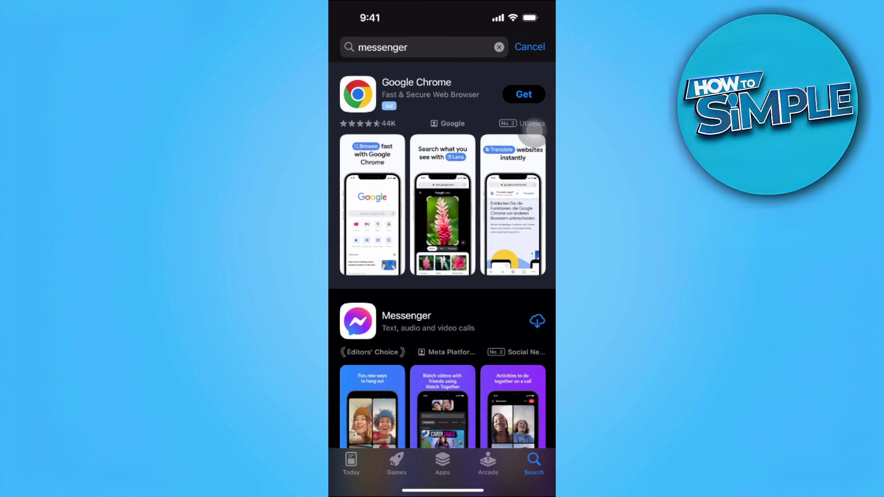